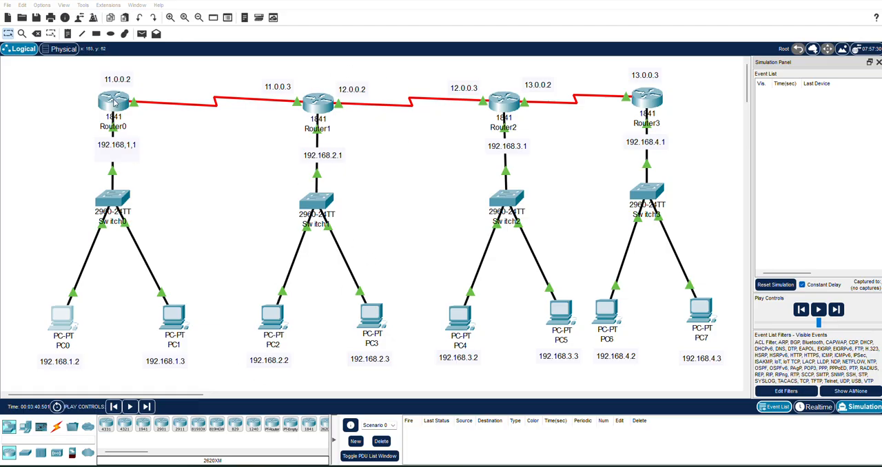
- Check the default gateway in PC2's global settings and close its configuration window
left_click(275, 319)
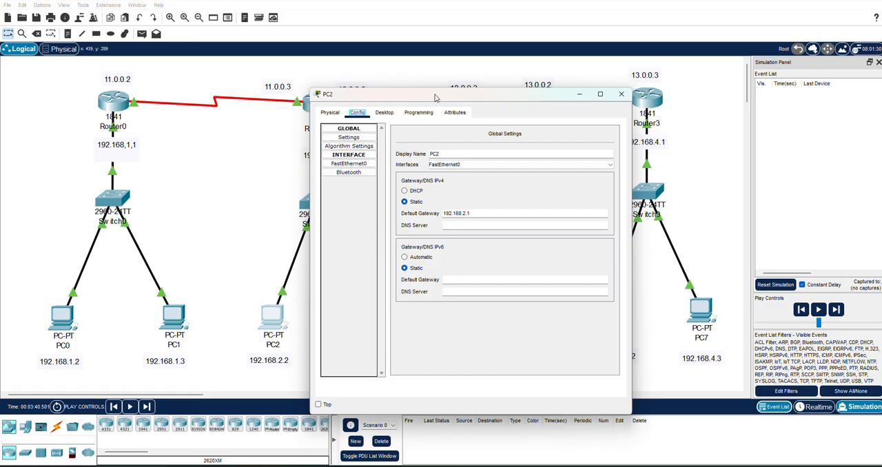
left_click_drag(435, 97, 569, 77)
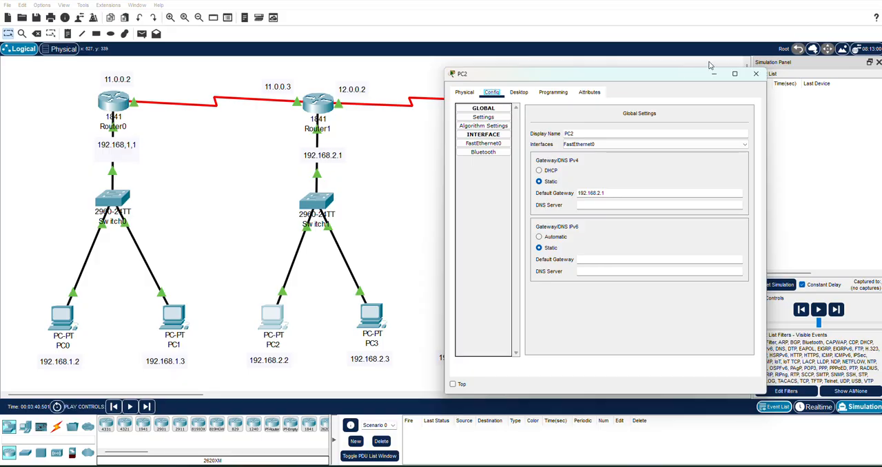
left_click(756, 73)
- Check PC3's default gateway and the IPv4 address and subnet mask of its FastEthernet0 interface
left_click(371, 319)
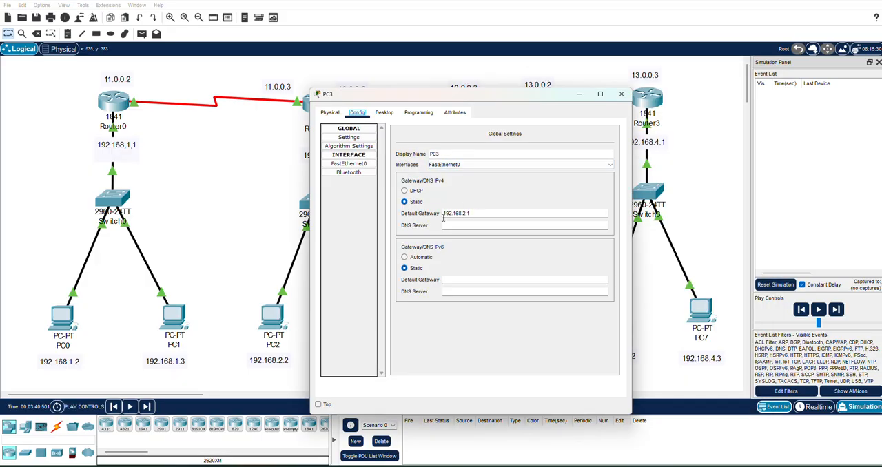
left_click_drag(510, 100, 682, 75)
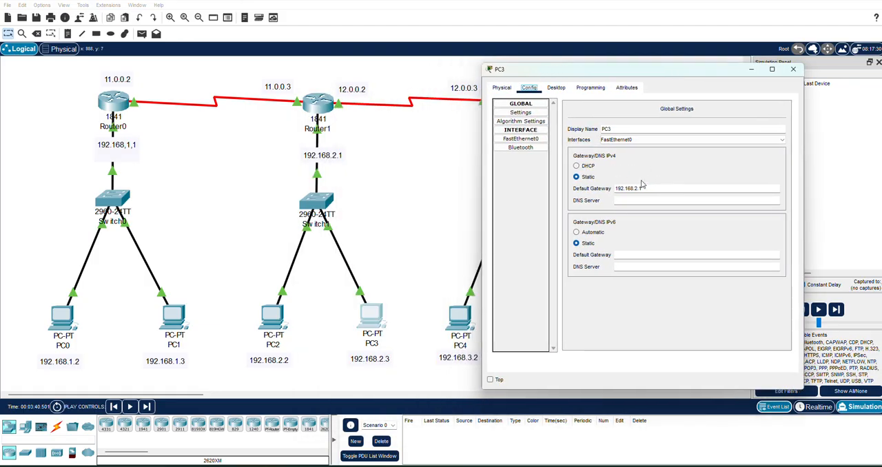
type("1")
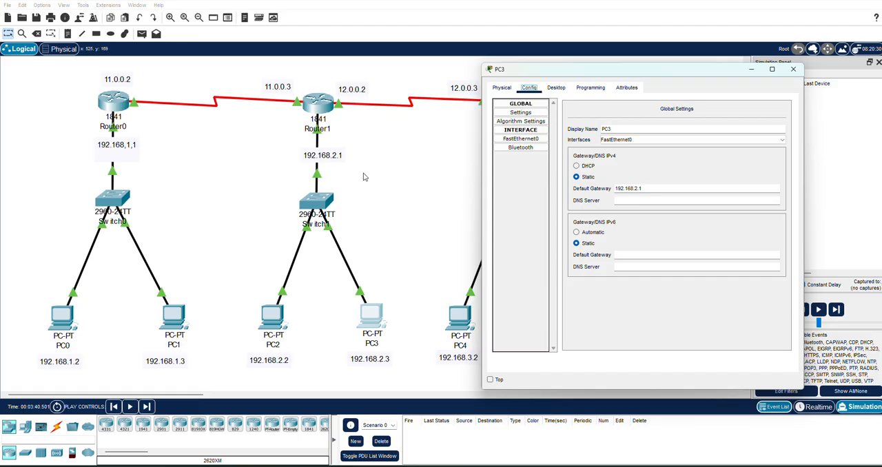
left_click(521, 138)
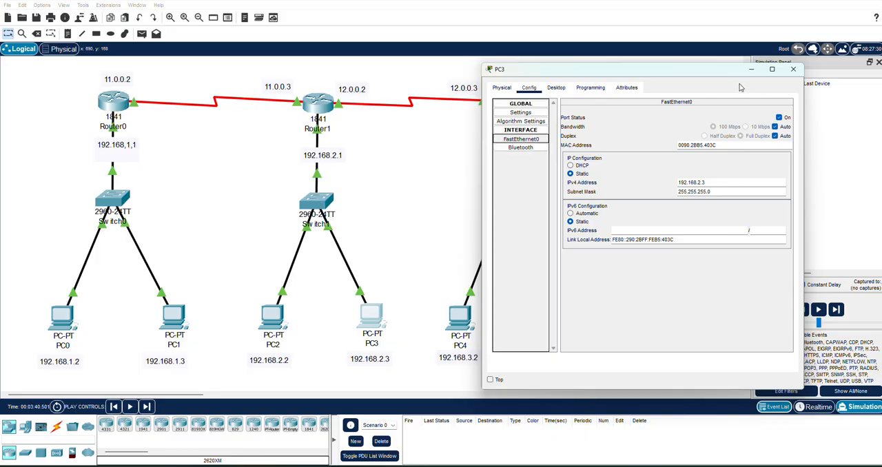
left_click(521, 114)
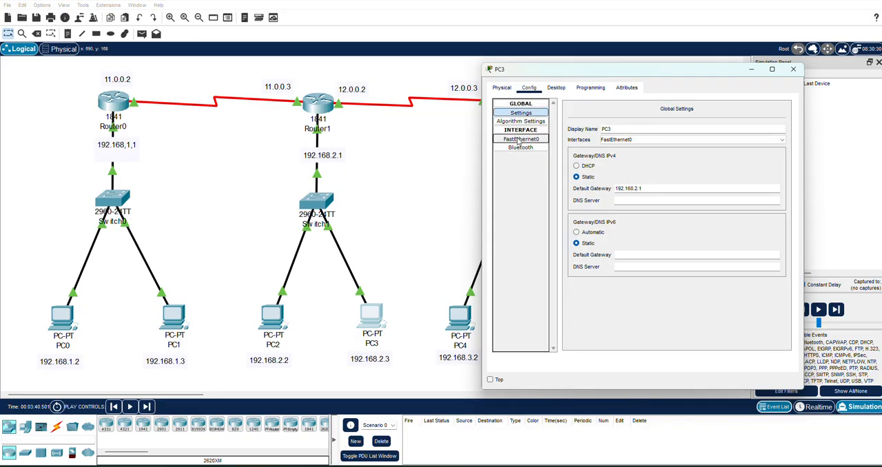
left_click(521, 140)
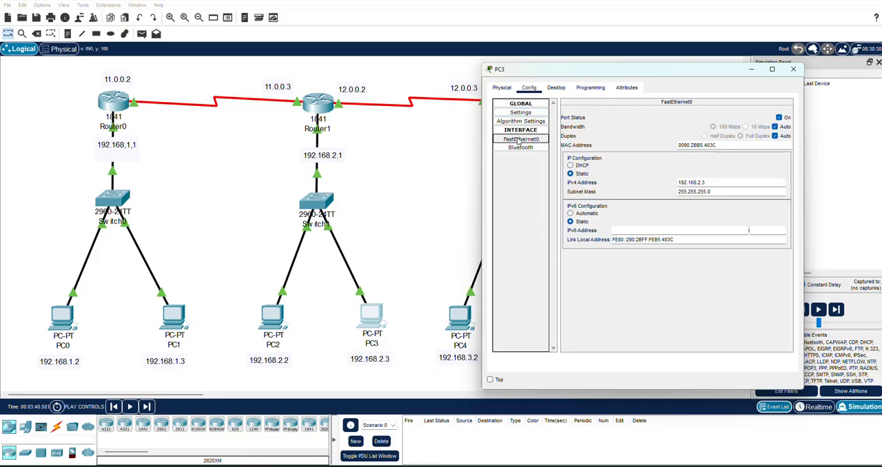
left_click(794, 69)
- Inspect the FastEthernet0/1 port configuration on Switch1 and close the switch window
left_click(318, 200)
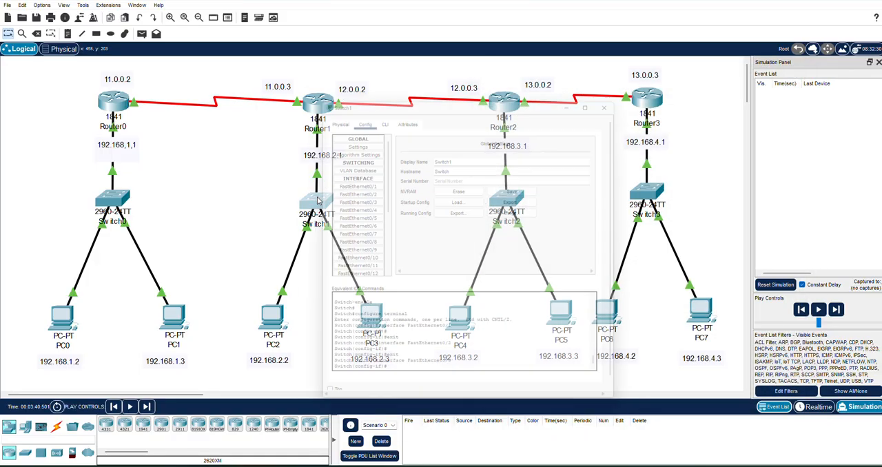
left_click(356, 180)
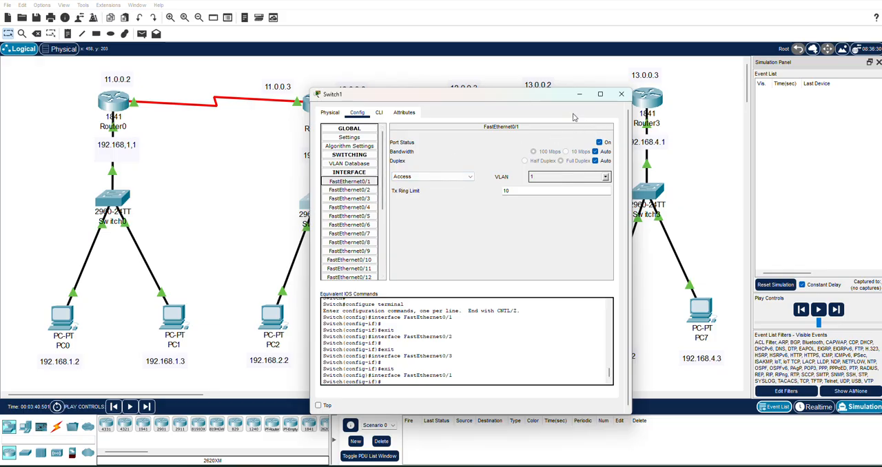
left_click(621, 94)
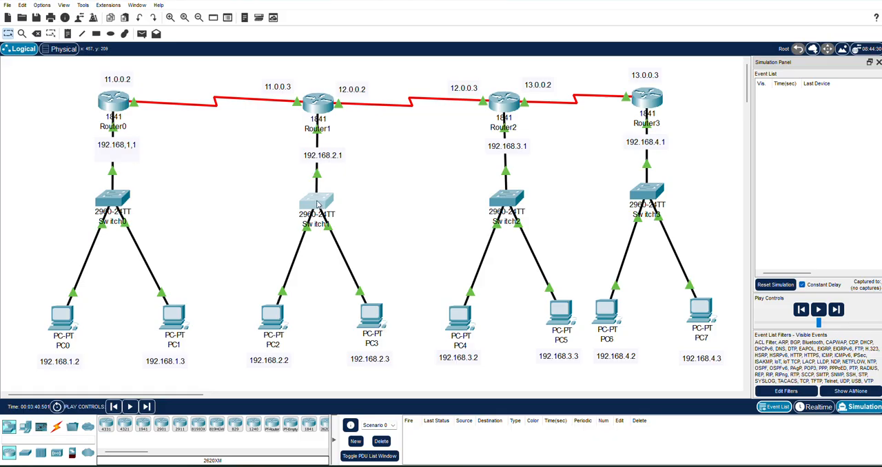
- Examine Router1's physical device view and show the description of the WIC-2T module
left_click(317, 112)
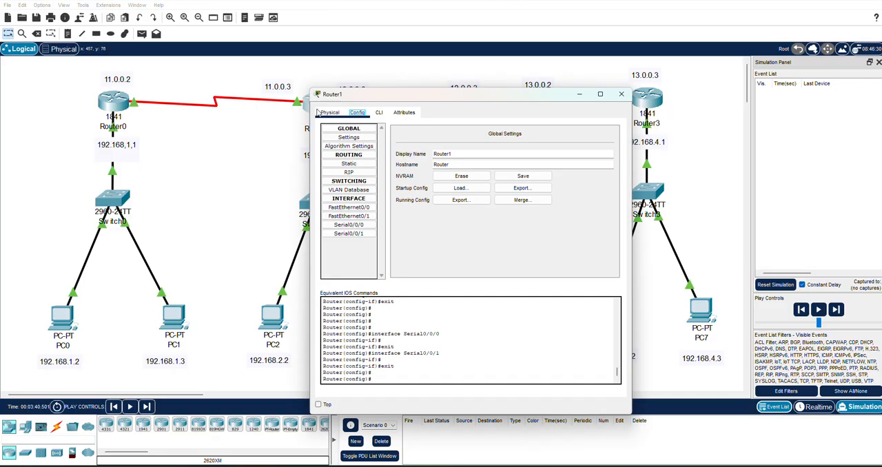
left_click(329, 112)
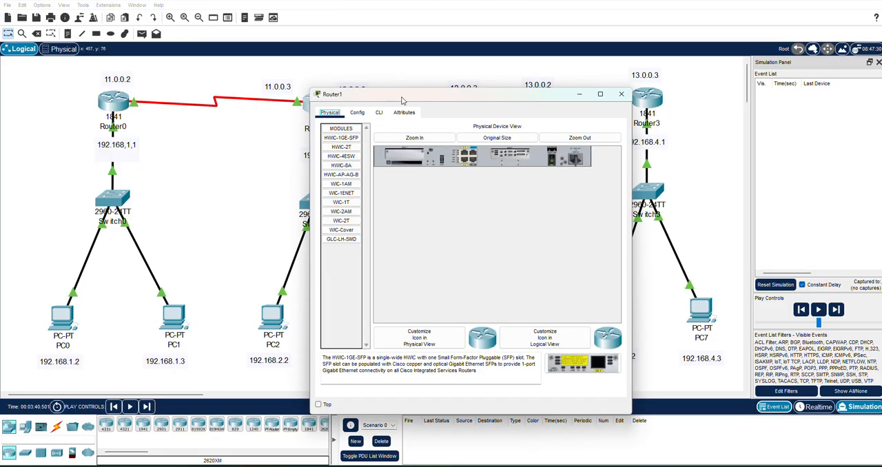
left_click_drag(403, 99, 604, 80)
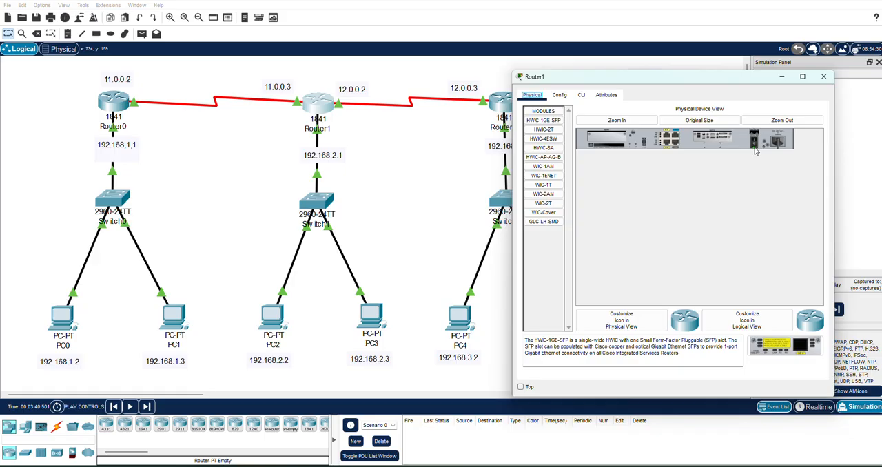
left_click(545, 204)
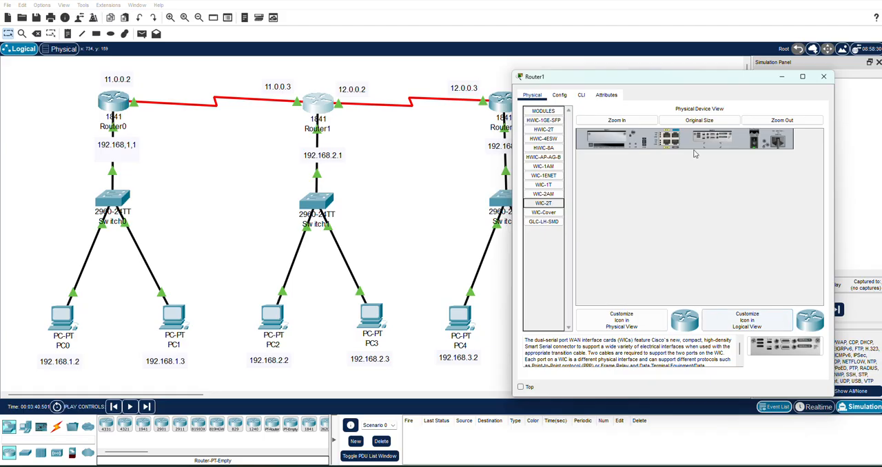
- Check the IP configuration of Router1's FastEthernet0/0 and FastEthernet0/1 interfaces
left_click(561, 96)
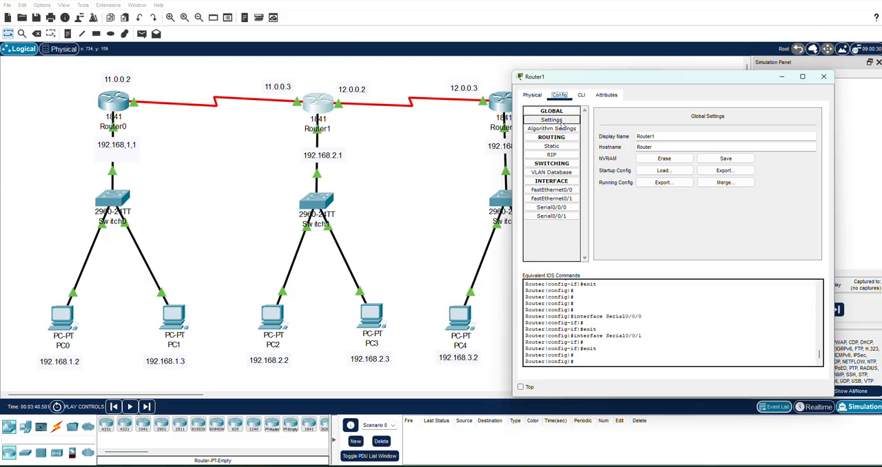
left_click(562, 191)
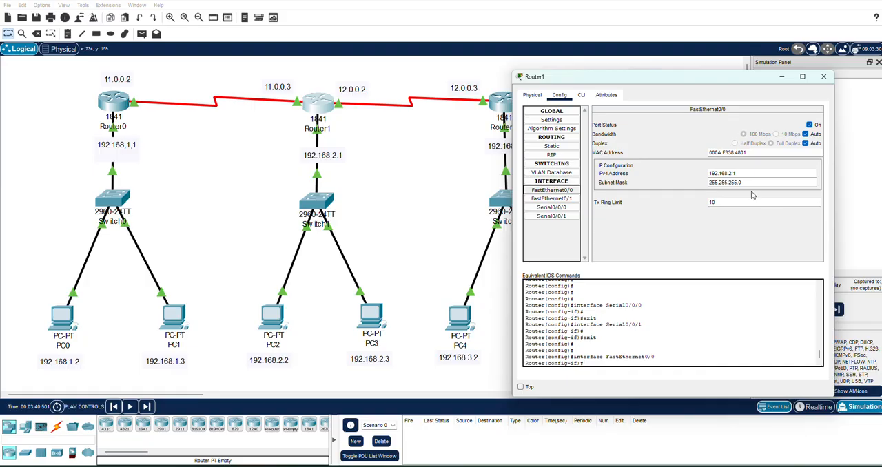
type("1")
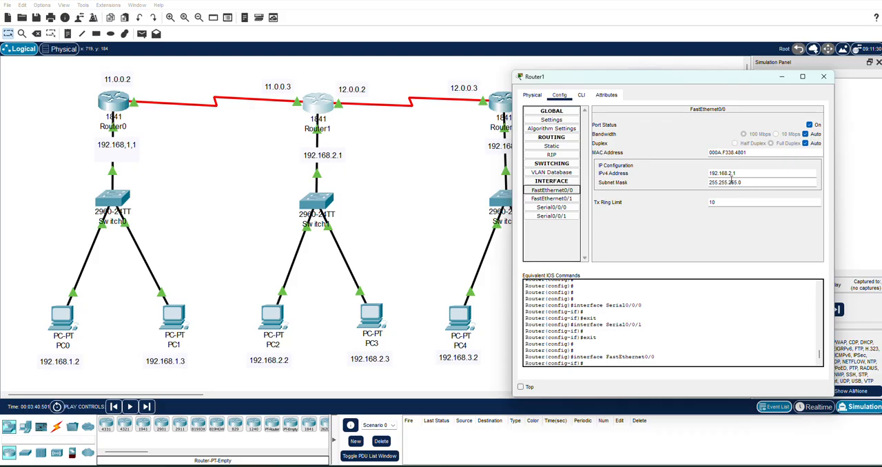
left_click(565, 200)
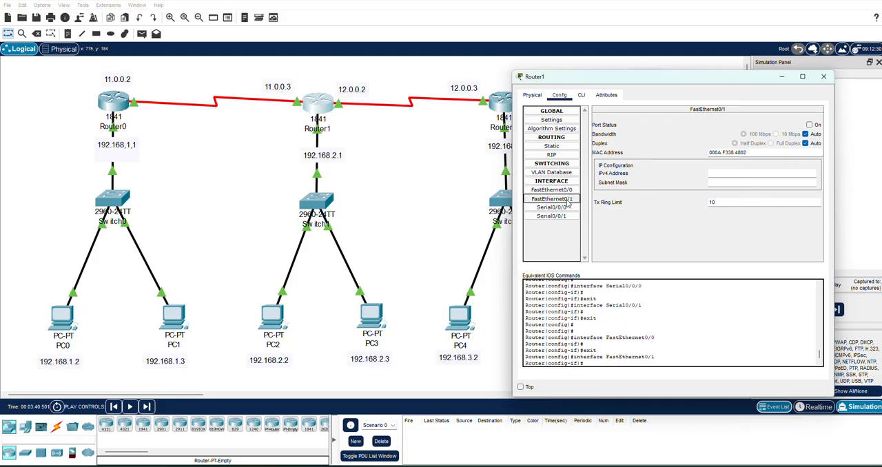
left_click(573, 192)
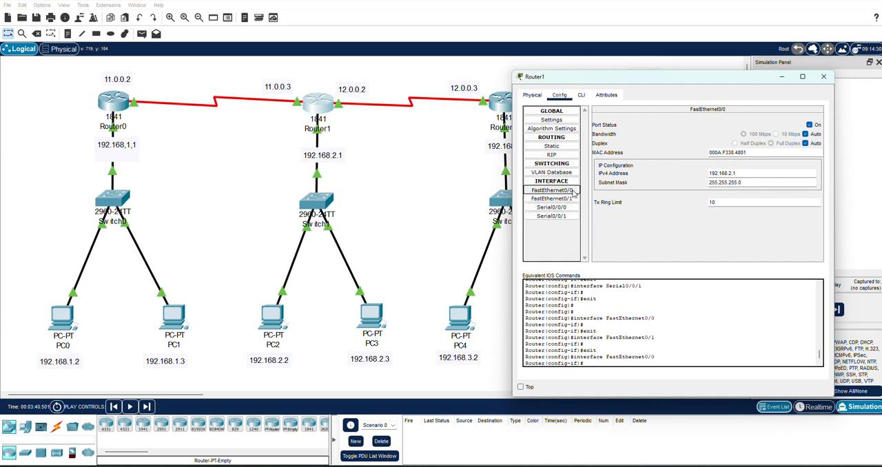
- Compare the IP configuration of Router1's Serial0/0/0 and Serial0/0/1 interfaces with the address labels in the topology
left_click(563, 208)
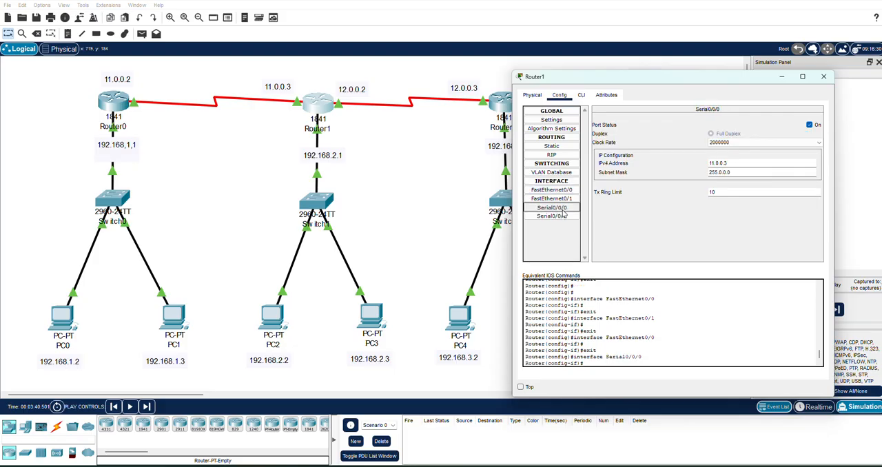
left_click_drag(651, 77, 686, 122)
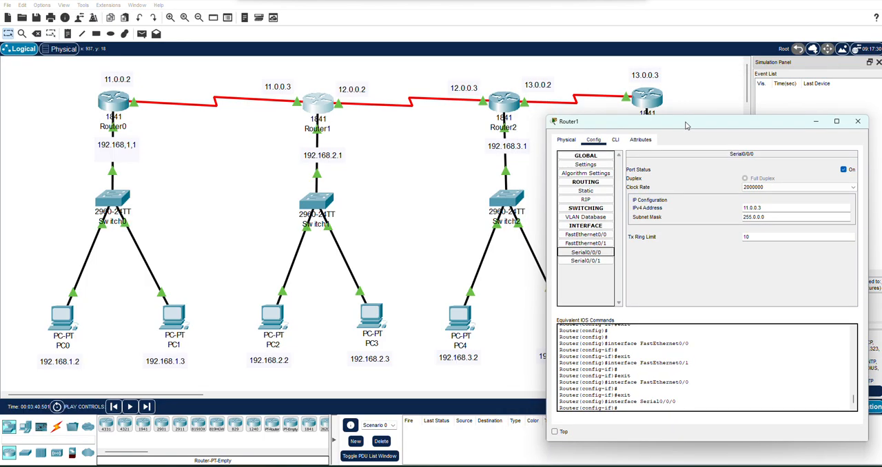
left_click(602, 260)
left_click(599, 252)
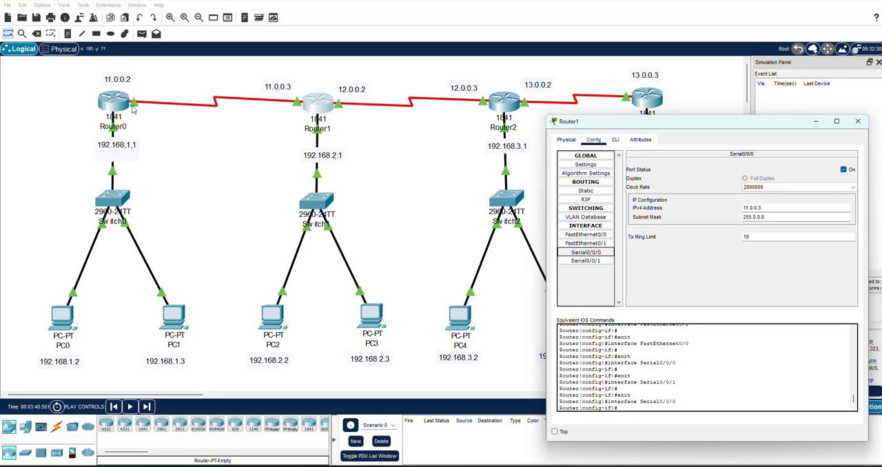
left_click(583, 261)
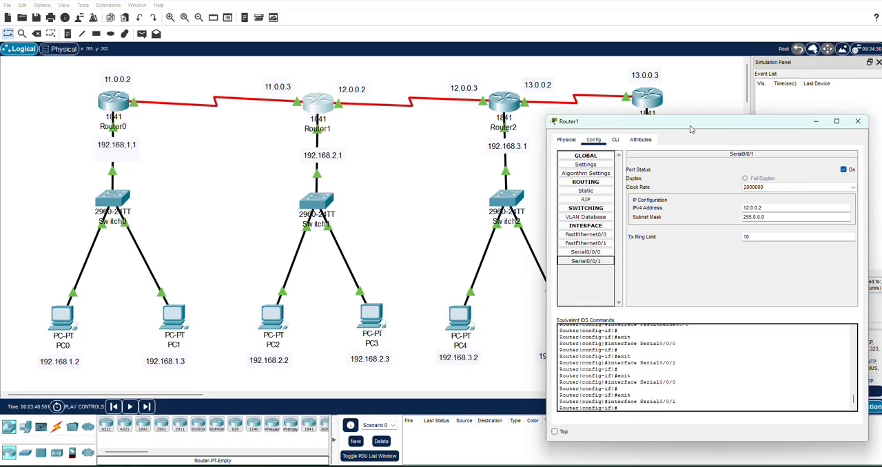
left_click_drag(690, 128, 120, 111)
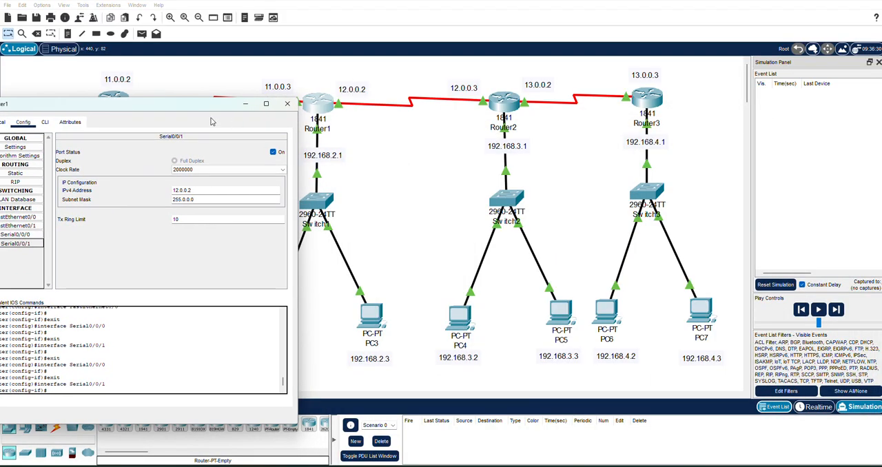
left_click_drag(200, 106, 213, 151)
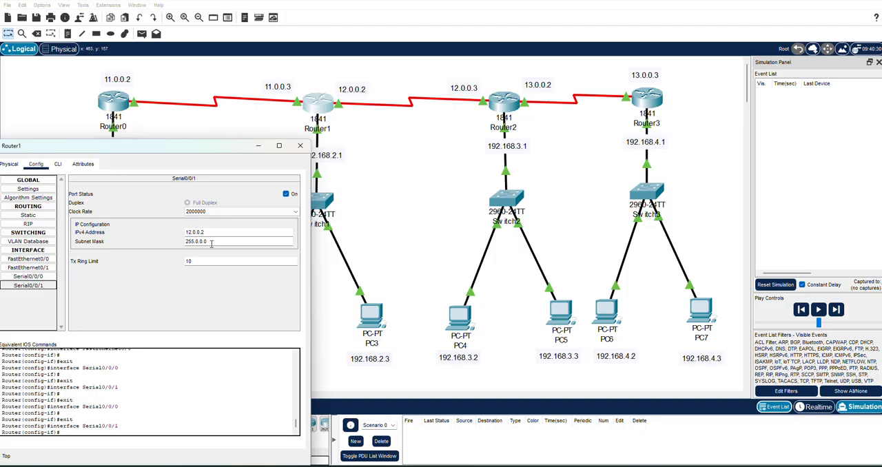
left_click_drag(202, 153, 656, 155)
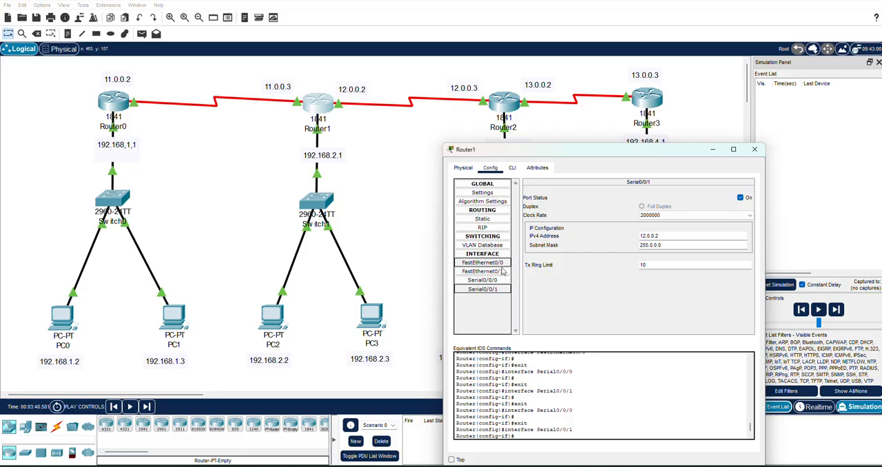
- Recheck the addresses of Router1's FastEthernet0/0, Serial0/0/0 and Serial0/0/1 interfaces
left_click(500, 263)
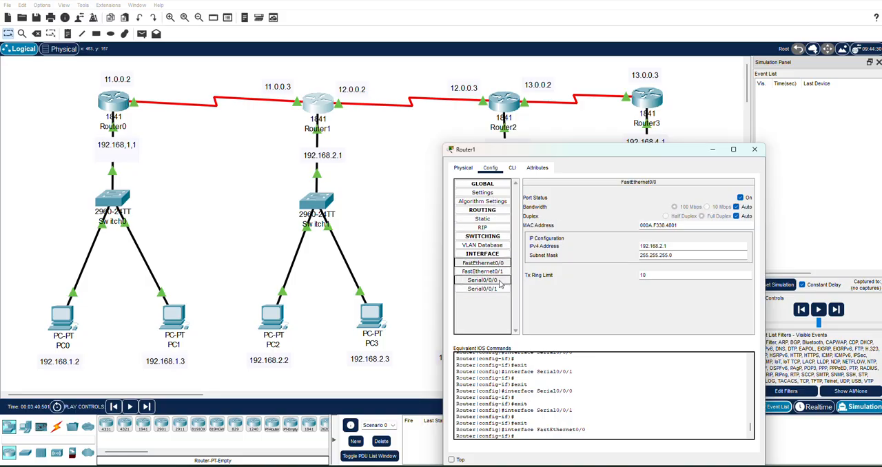
left_click(501, 281)
left_click(501, 289)
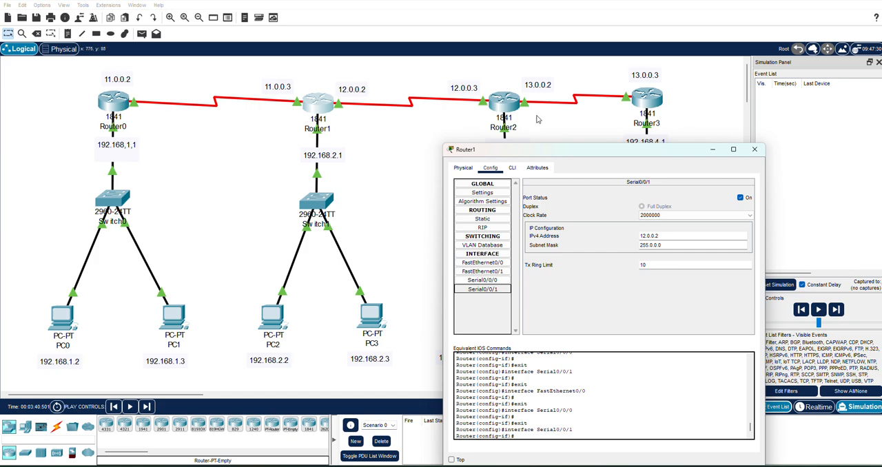
left_click(483, 280)
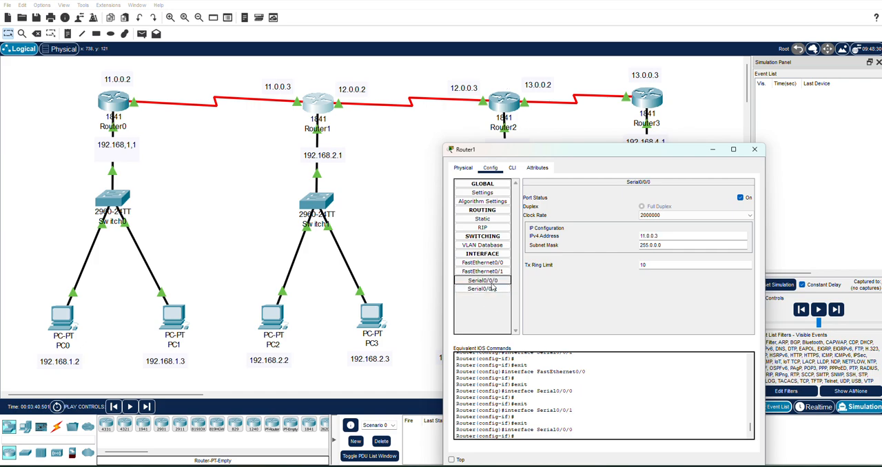
left_click(494, 290)
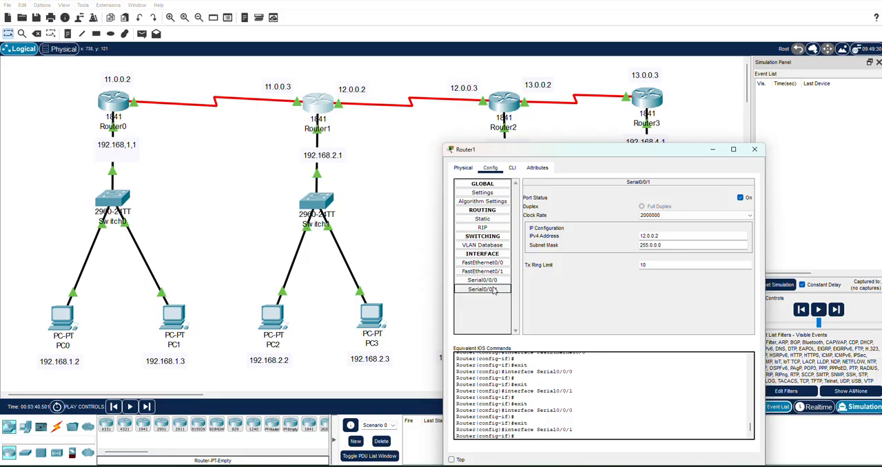
- Open Router1's static routes and compare the entries for 192.168.1.0/24 and 192.168.3.0/24 with the topology
left_click(483, 194)
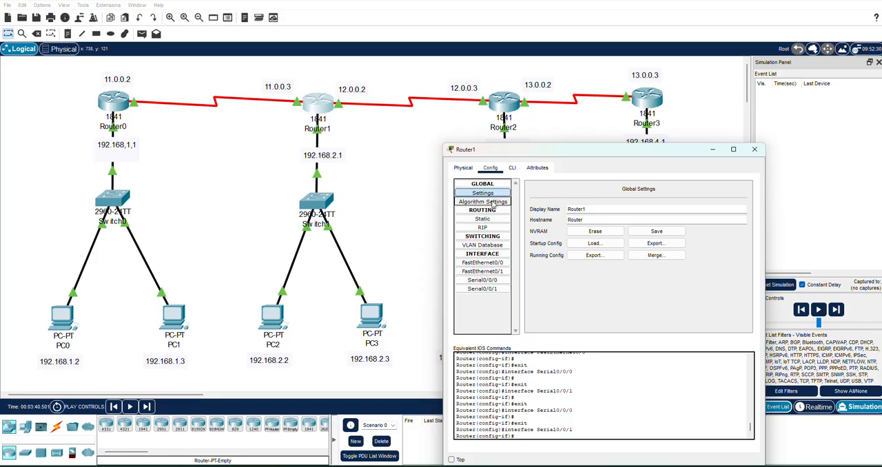
left_click(493, 202)
left_click(493, 220)
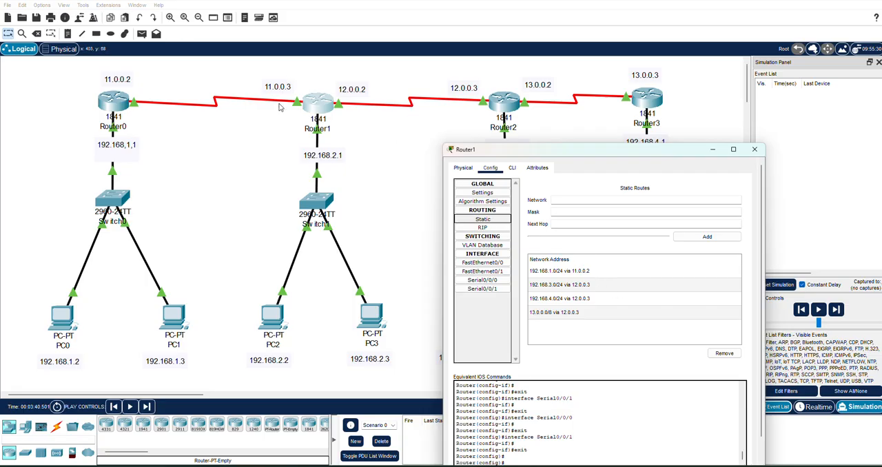
left_click(594, 272)
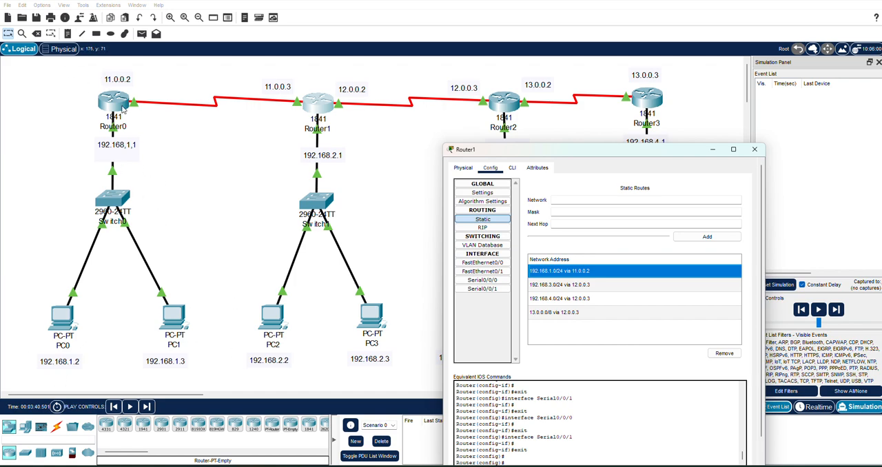
left_click(591, 289)
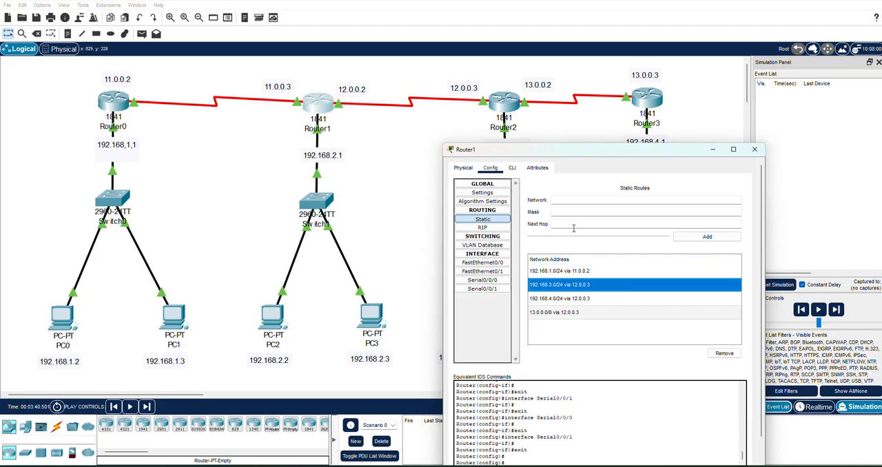
left_click(585, 273)
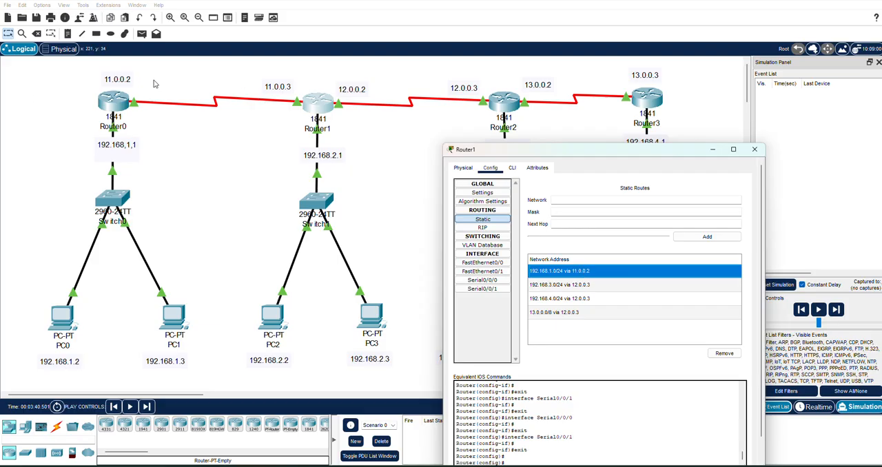
left_click(576, 290)
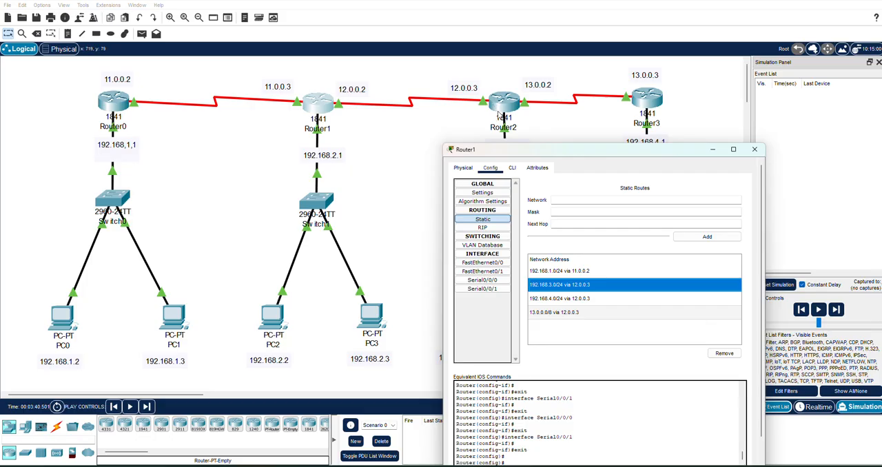
- Check Router1's 192.168.4.0/24 and 13.0.0.0/8 static routes against the uncovered Router2 and Router3 networks, and close Router1's configuration window
left_click(560, 300)
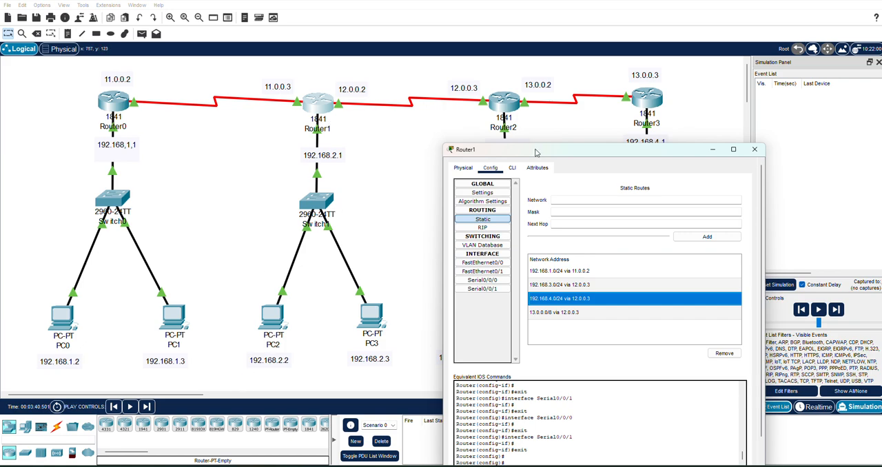
left_click_drag(536, 153, 215, 159)
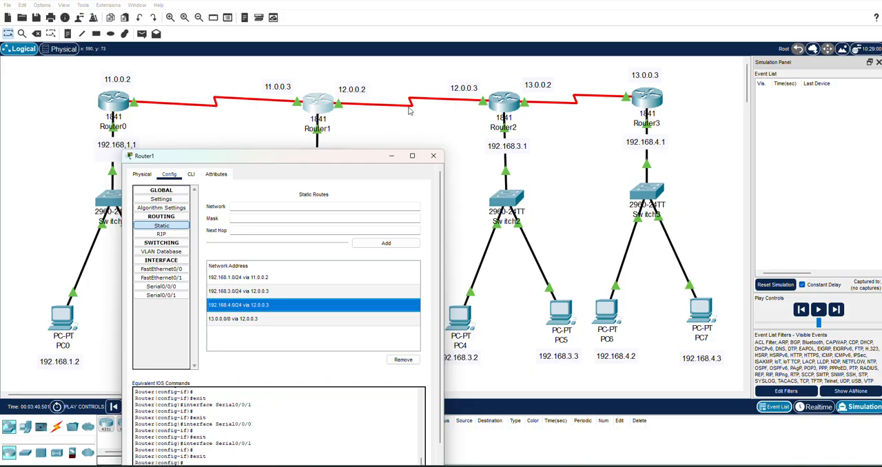
left_click(280, 322)
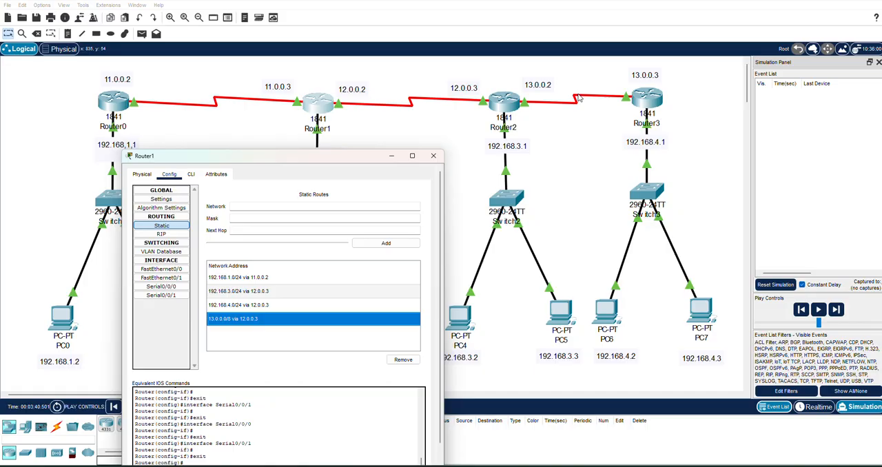
left_click(217, 311)
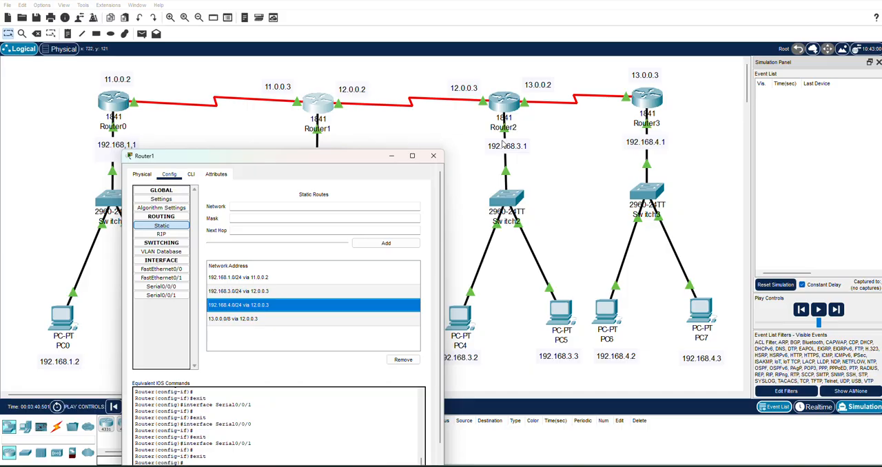
left_click(267, 321)
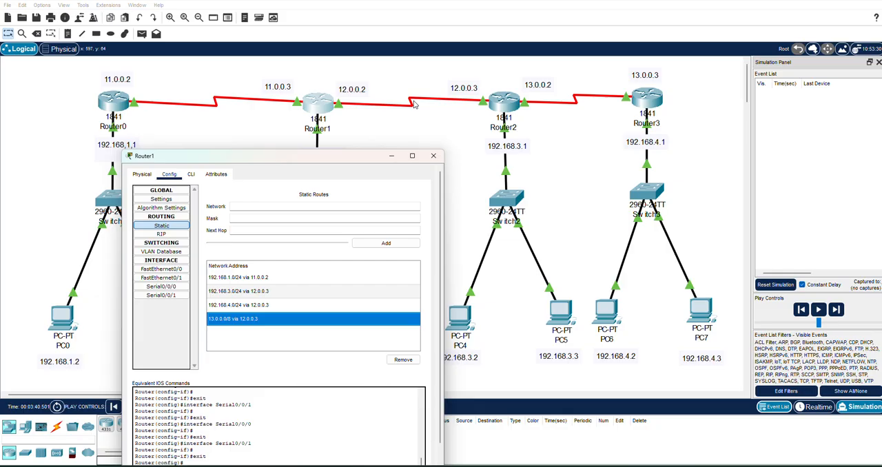
left_click(439, 158)
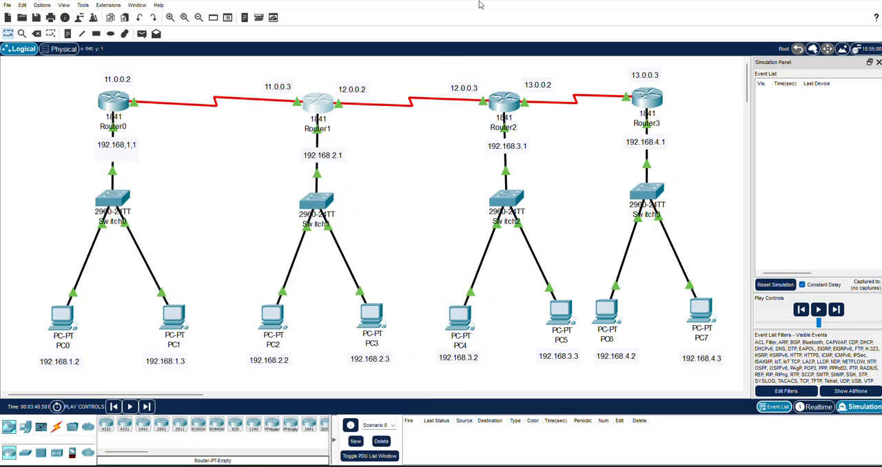